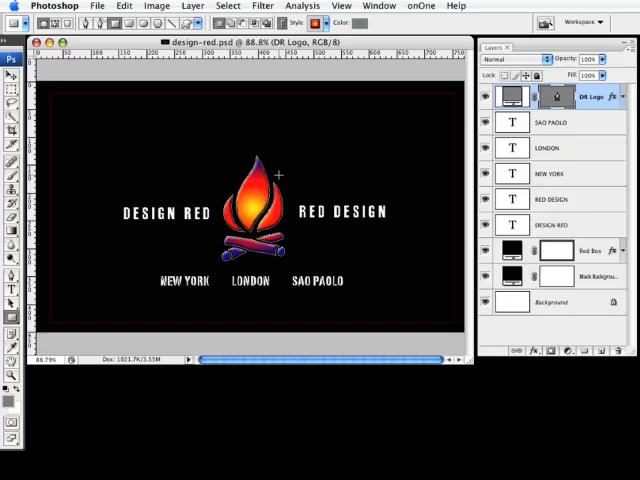
Select the Red Box layer with the Move tool, then close design-red.psd.
key("v")
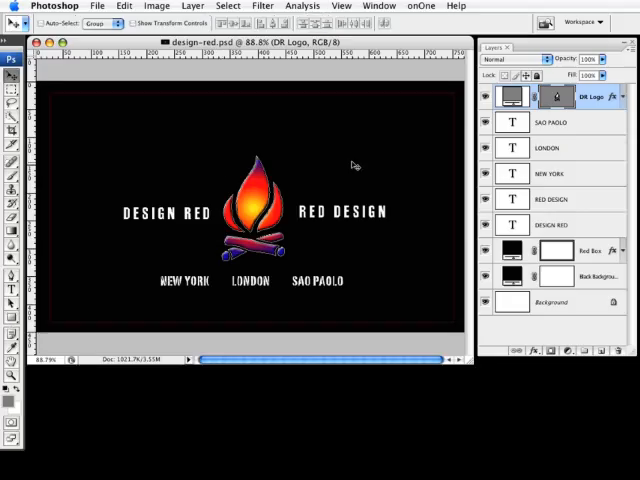
left_click(208, 204)
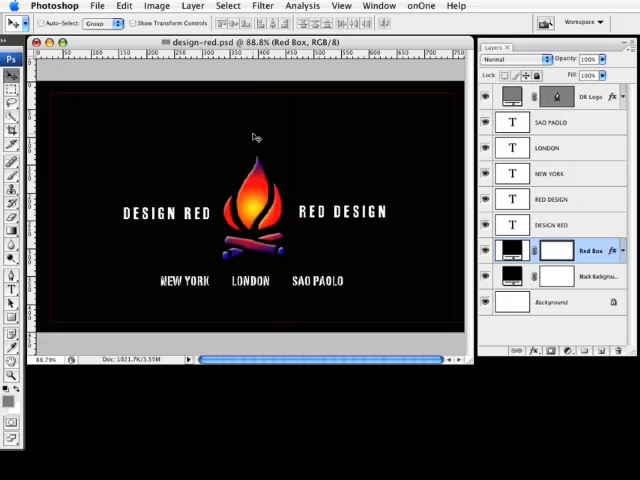
key("f")
Quit Photoshop, create a new Flash File (ActionScript 3.0) and fit the stage in the window.
key("ctrl+w")
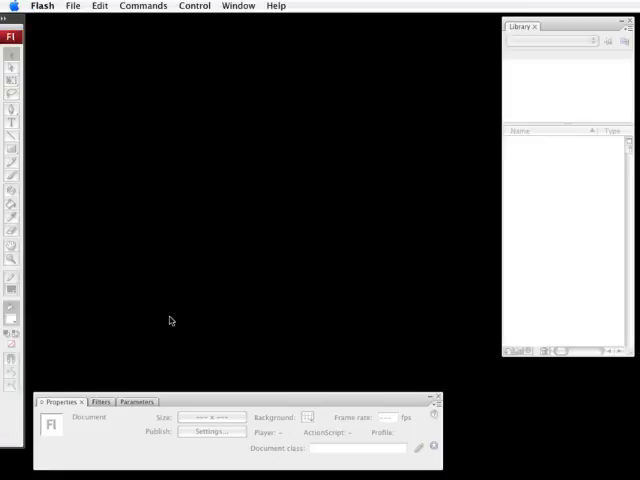
left_click(80, 9)
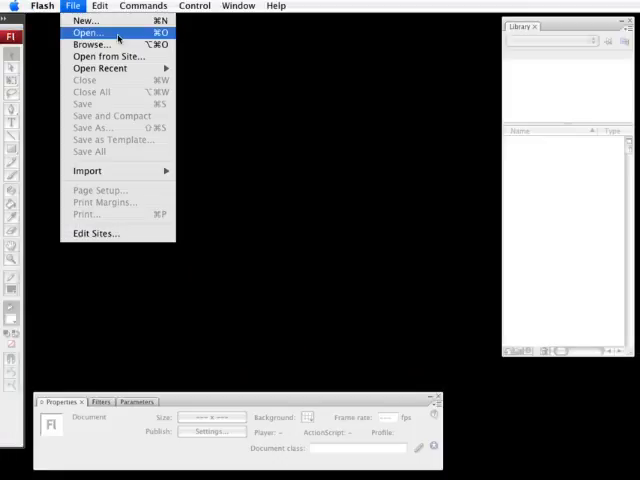
left_click(125, 22)
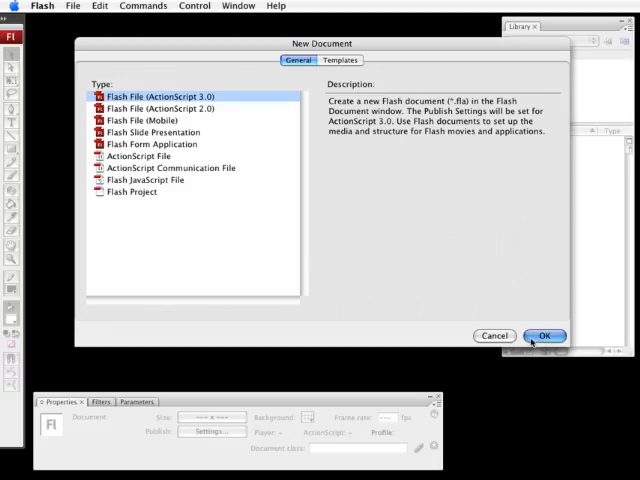
left_click(531, 342)
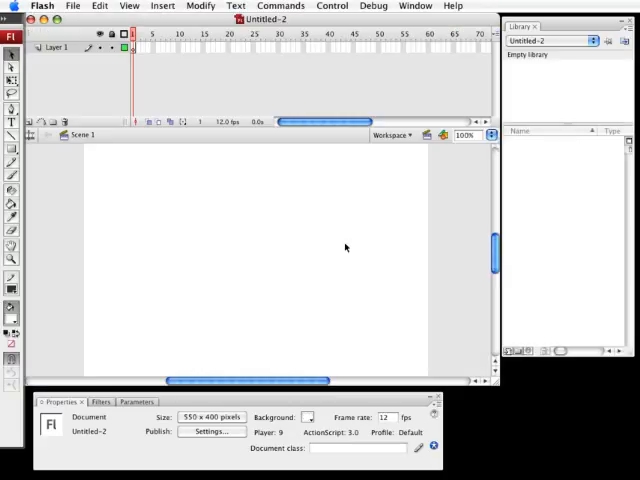
key("ctrl+2")
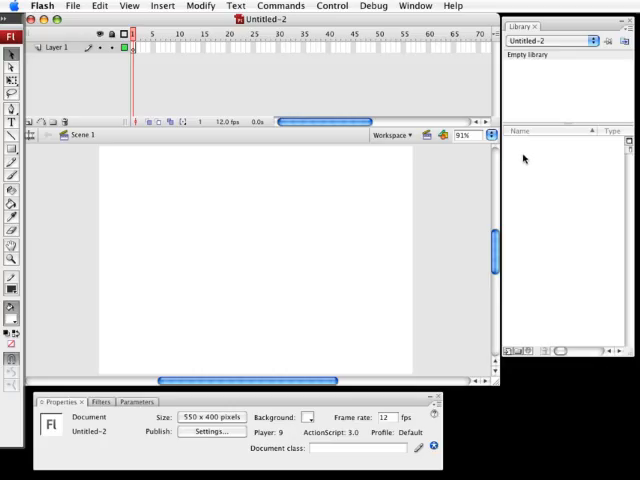
Import design-red.psd to the stage via File > Import > Import to Stage.
left_click(76, 7)
mouse_move(88, 202)
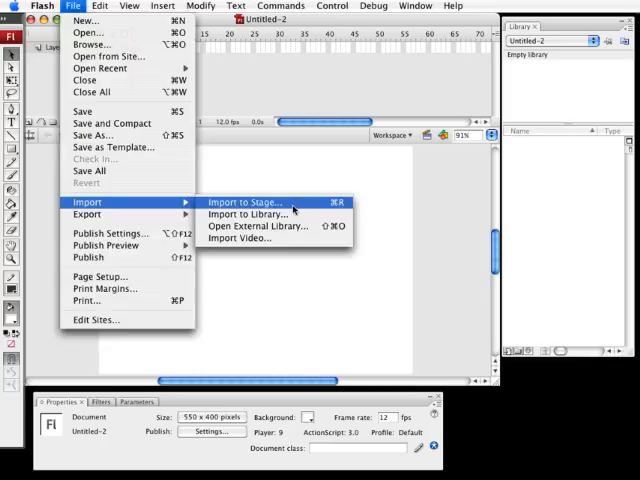
left_click(250, 203)
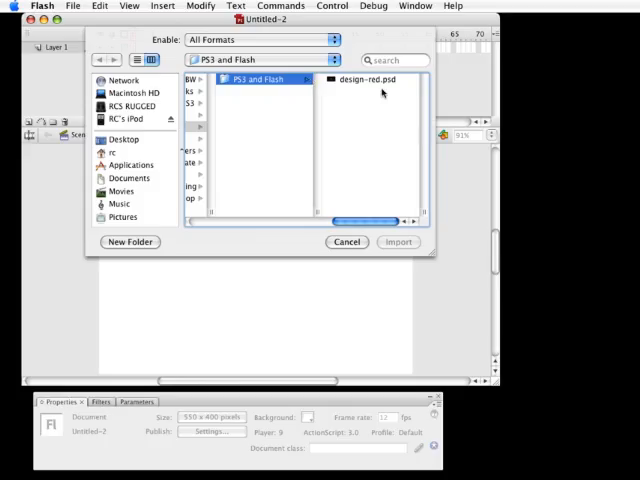
left_click(368, 81)
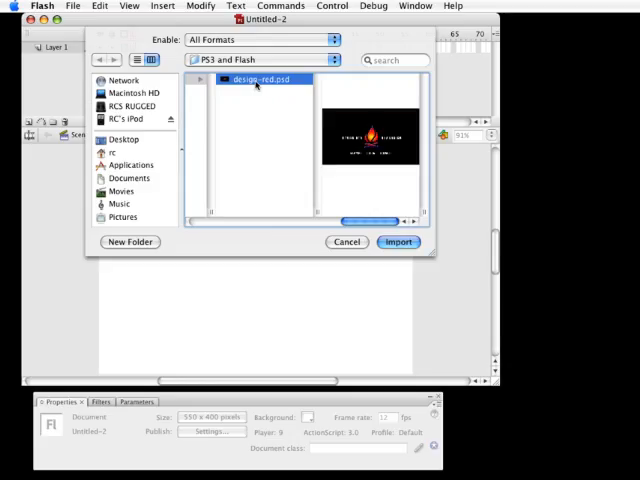
left_click(401, 245)
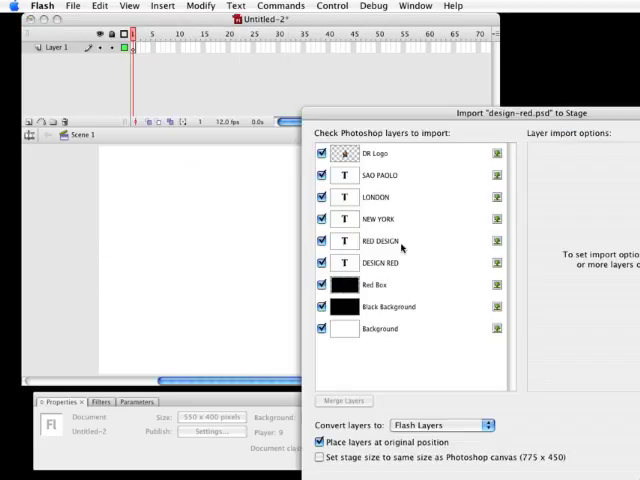
Make DR Logo a movie clip with instance name drLogo and set its registration point.
mouse_move(429, 118)
left_mouse_down()
mouse_move(265, 66)
mouse_move(241, 46)
left_mouse_up()
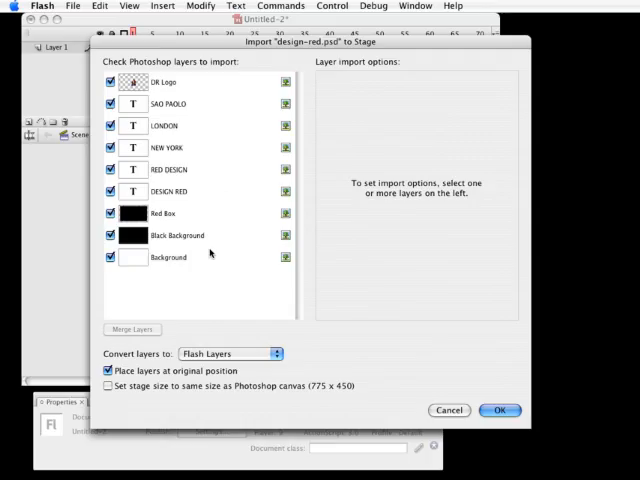
left_click(191, 86)
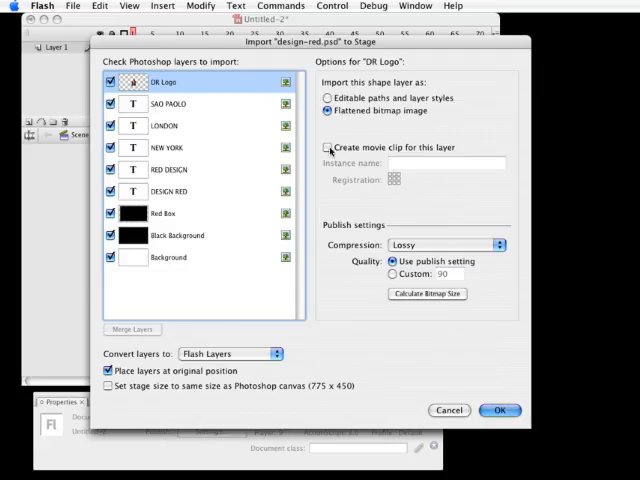
left_click(328, 147)
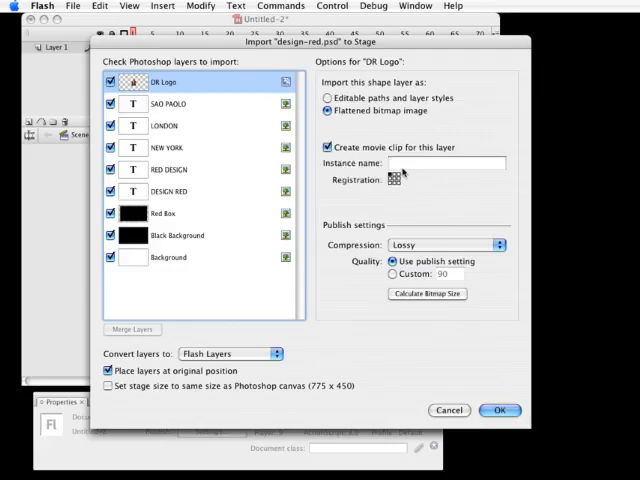
left_click(435, 166)
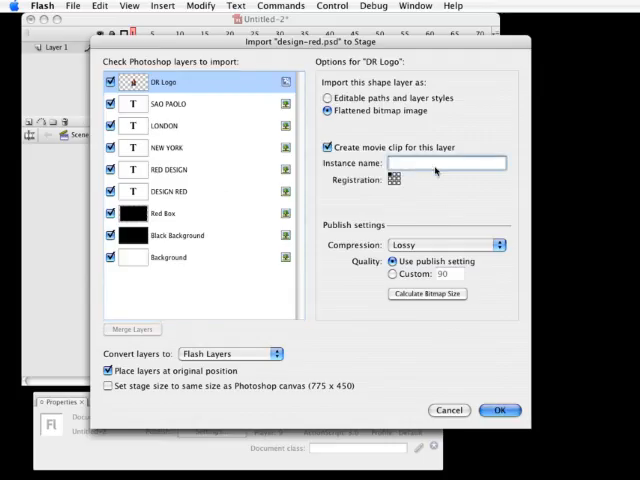
type("d")
type("rLogo")
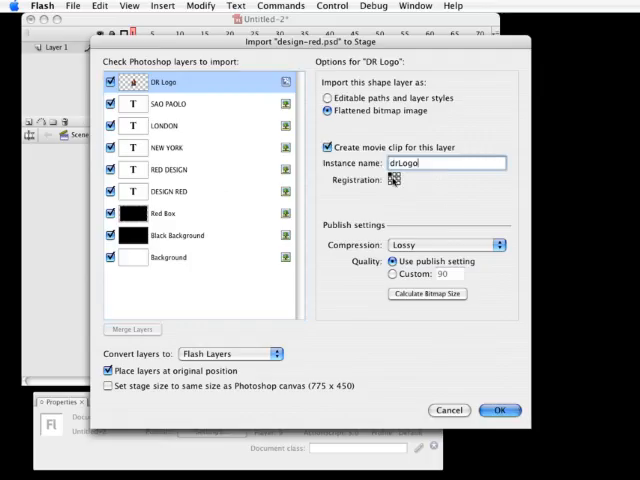
left_click(395, 179)
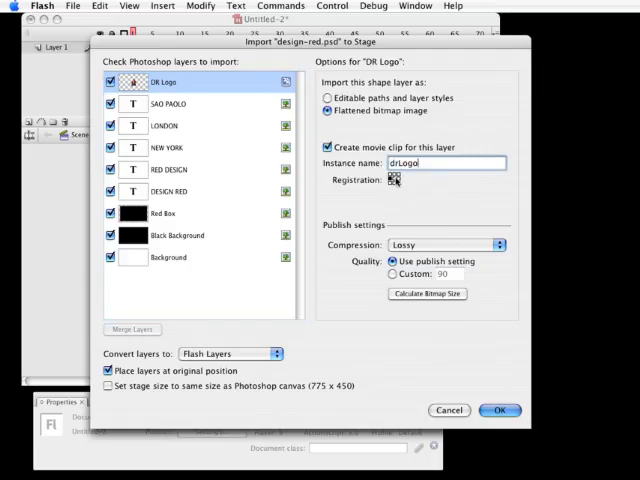
Set SAO PAOLO and LONDON to import as editable text movie clips.
left_click(213, 110)
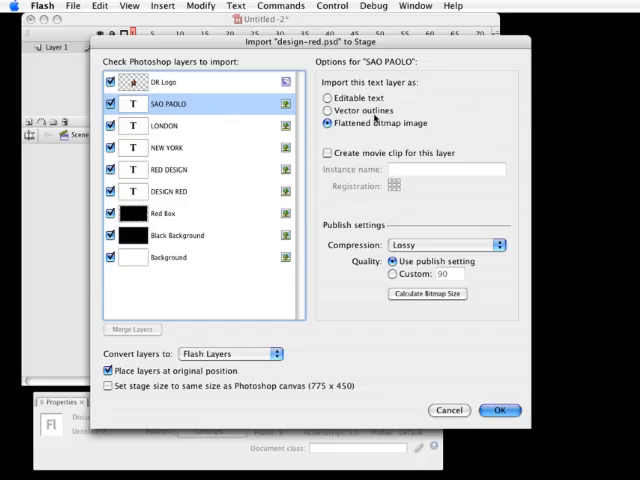
left_click(361, 98)
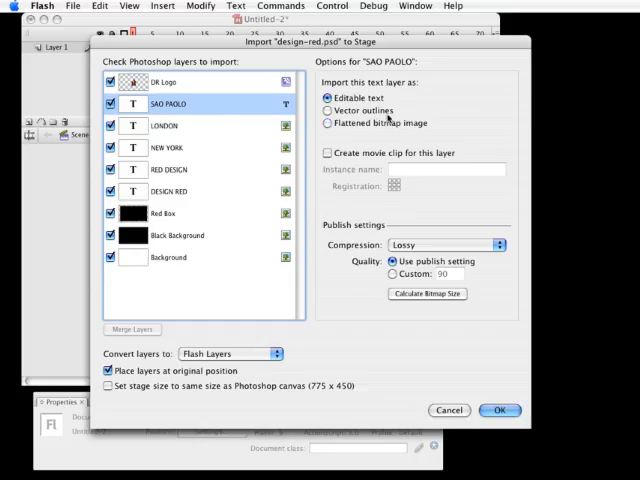
left_click(354, 155)
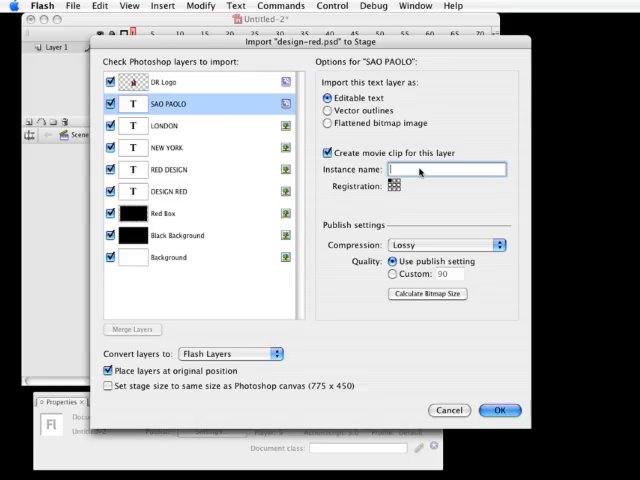
type("spText")
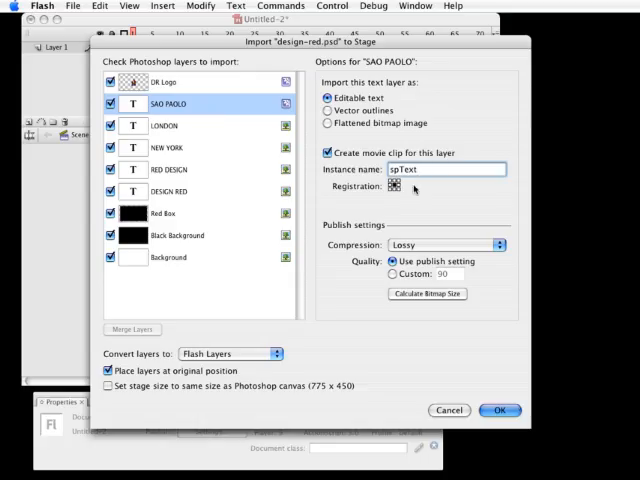
left_click(211, 128)
left_click(327, 152)
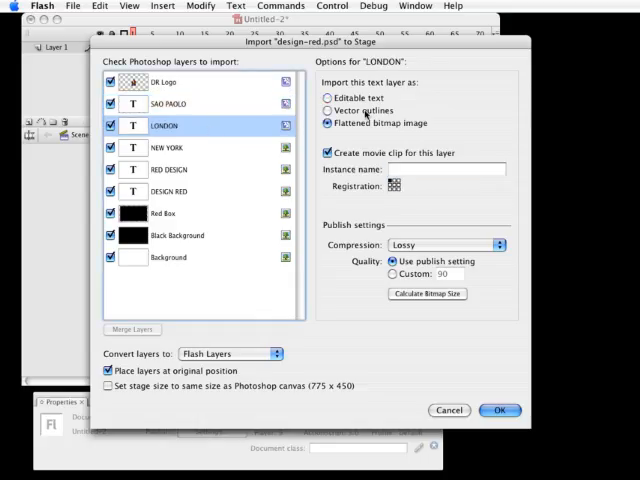
left_click(358, 98)
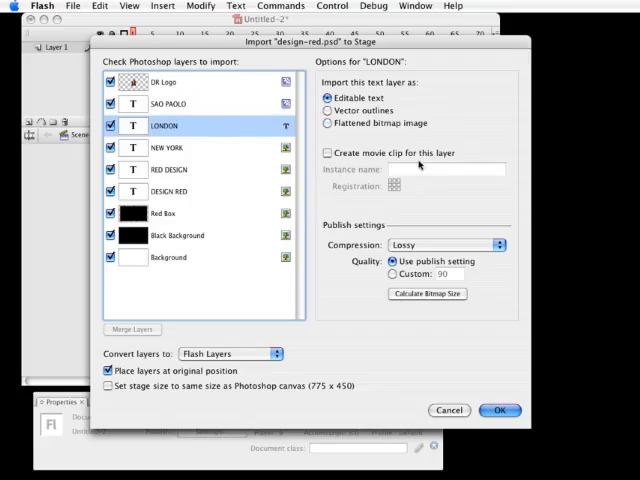
Review import options for NEW YORK, RED DESIGN, DESIGN RED, Red Box and Black Background layers.
left_click(300, 61)
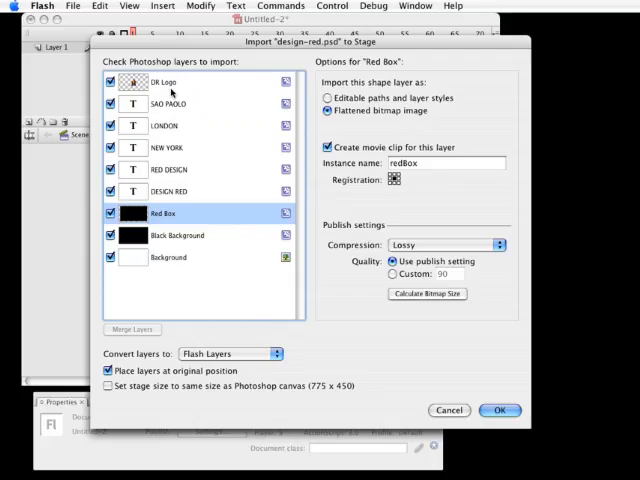
left_click(167, 147)
left_click(148, 177)
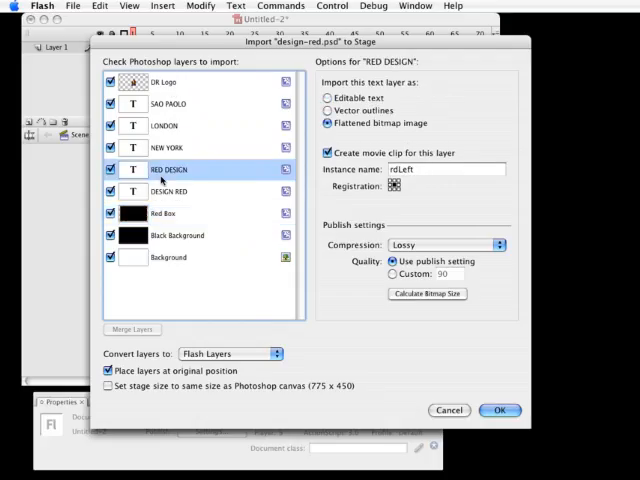
left_click(188, 193)
left_click(185, 216)
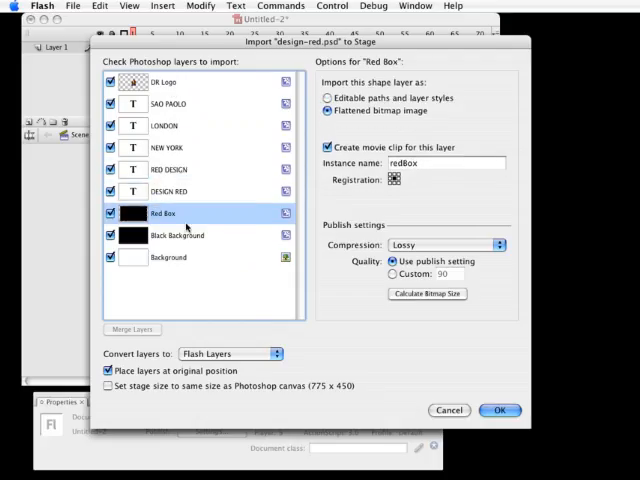
left_click(213, 237)
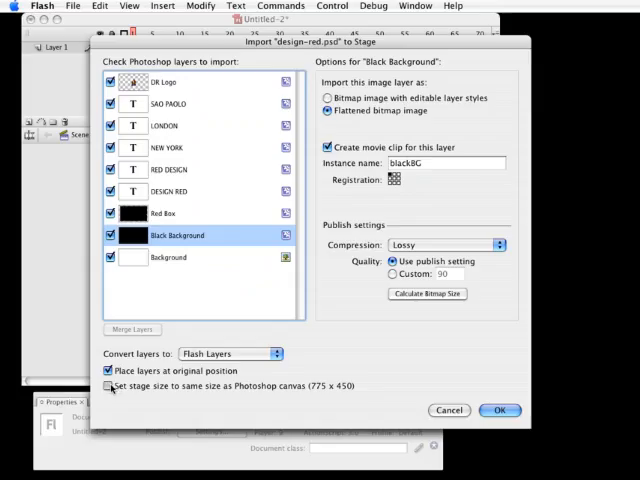
Match the stage to the 775 × 450 Photoshop canvas and import the layers.
left_click(108, 386)
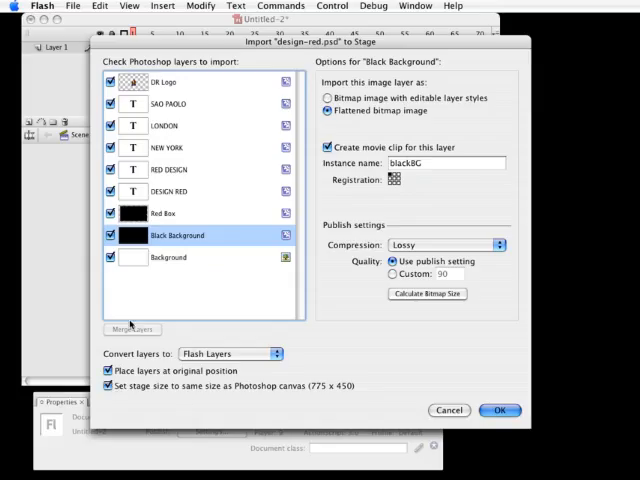
left_click(515, 414)
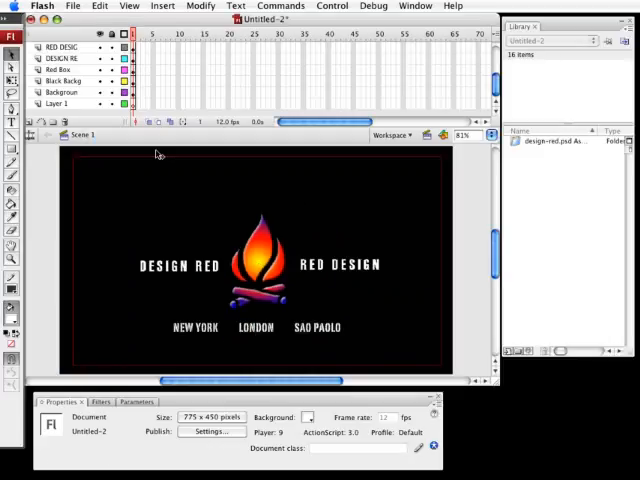
Inspect the Red Box, flame logo, DESIGN RED and RED DESIGN clip instances on stage.
left_click(145, 163)
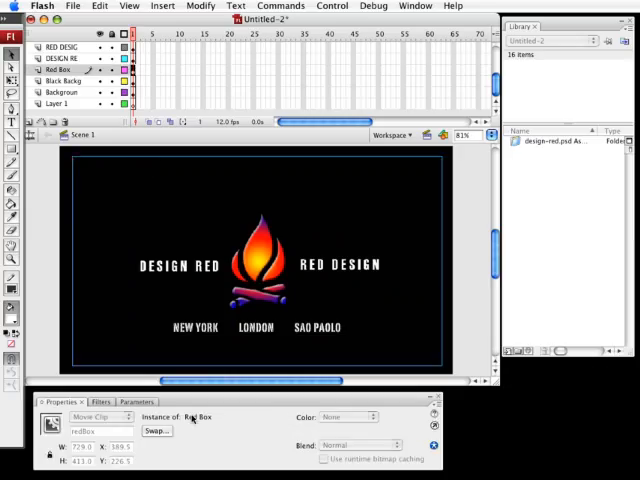
left_click(263, 279)
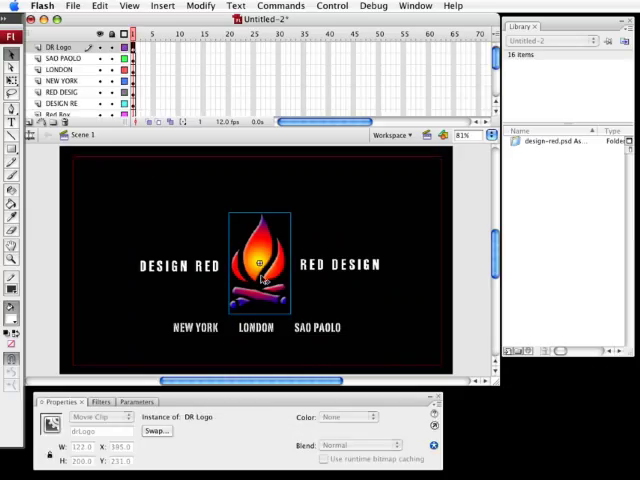
left_click(178, 271)
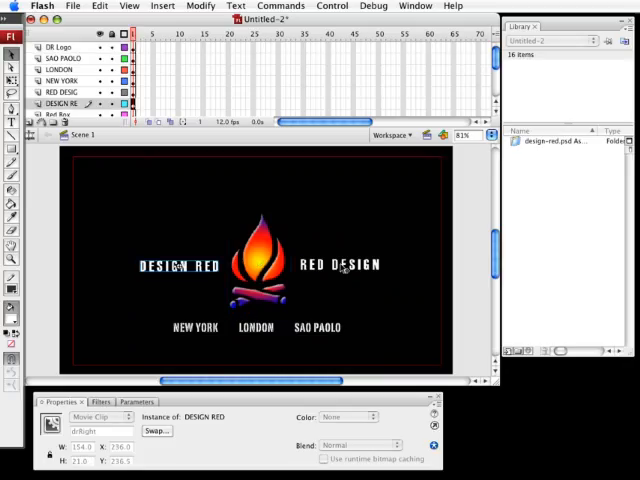
left_click(343, 268)
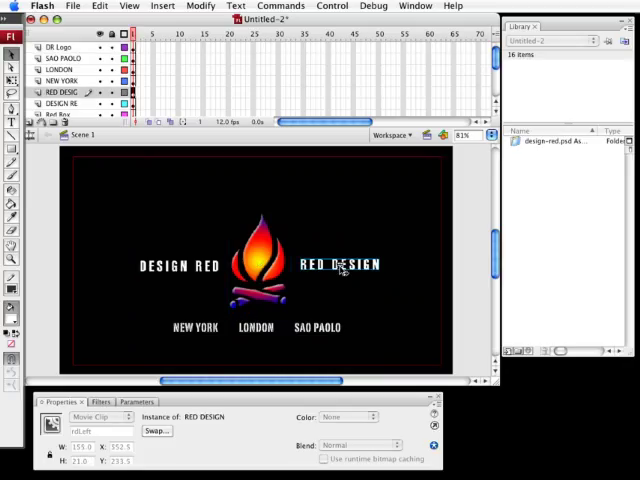
Expand the design-red.psd Assets library folder, widen the Name column and deselect the stage.
left_click(515, 143)
left_click(515, 143)
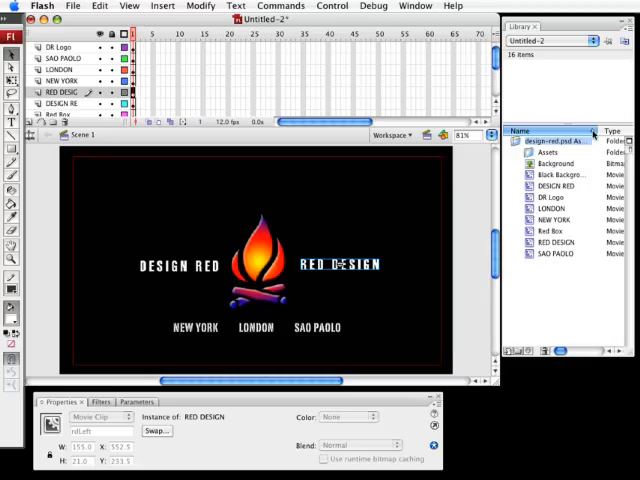
mouse_move(594, 133)
left_mouse_down()
mouse_move(610, 131)
mouse_move(583, 131)
left_mouse_up()
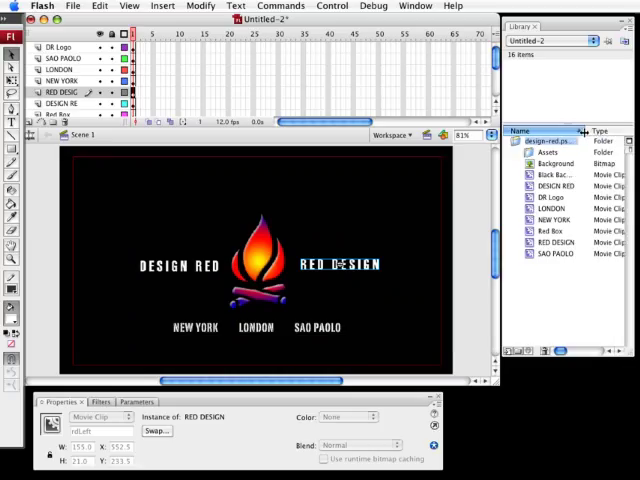
left_click(467, 182)
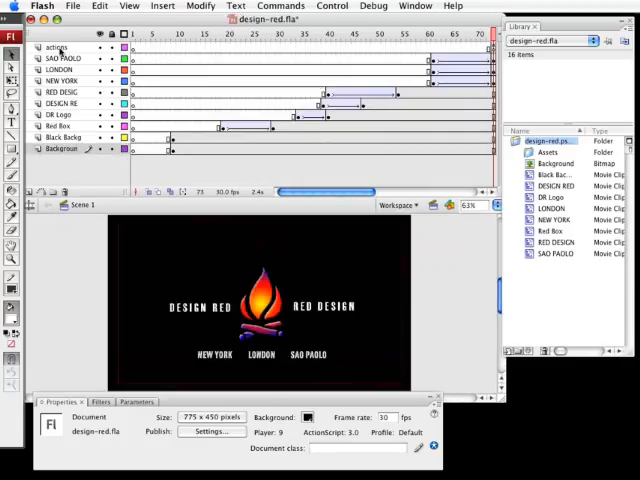
Scrub the design-red.fla animation and preview it with Test Movie.
key("Return")
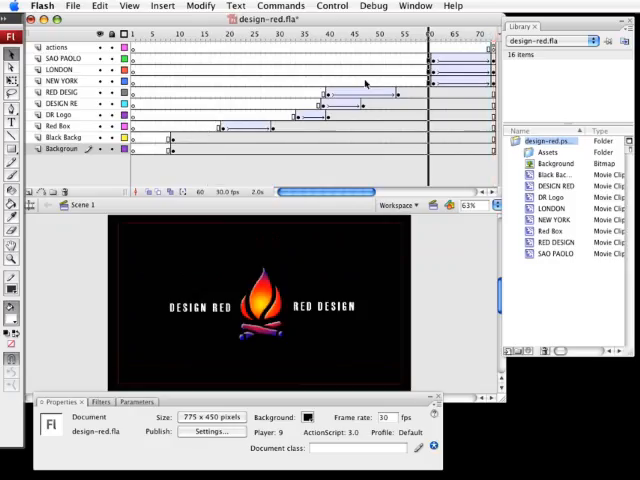
key("ctrl+Return")
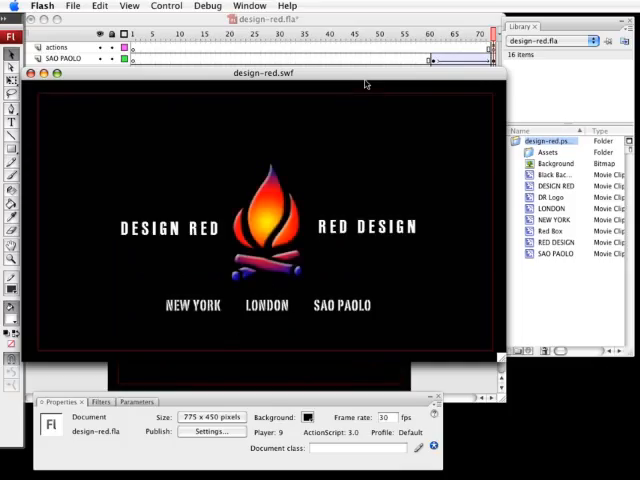
left_click(44, 74)
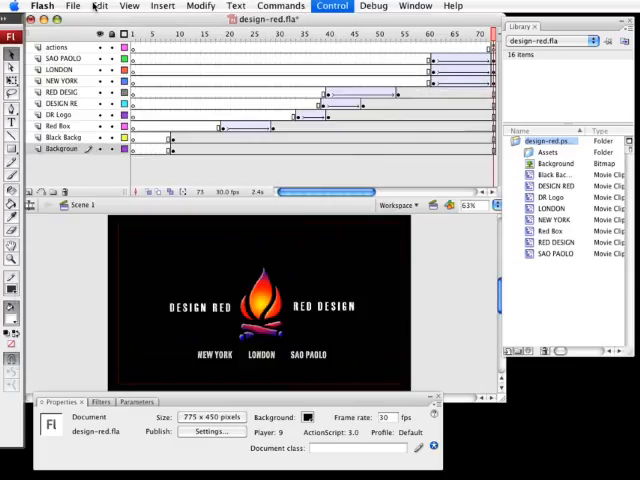
Reopen Import to Stage for design-red.psd, cancel it and show the library again.
left_click(73, 5)
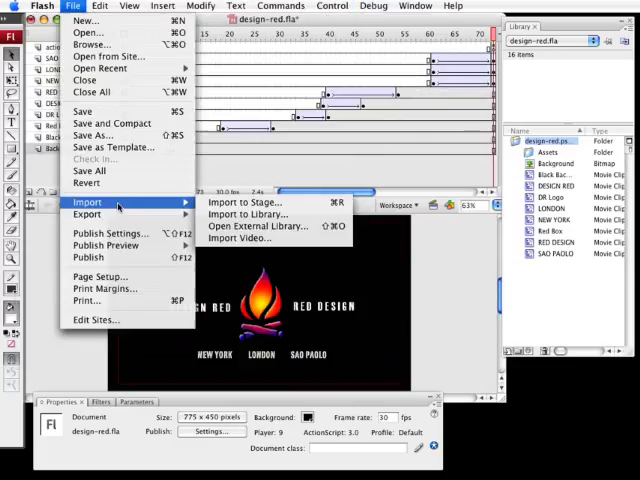
left_click(259, 207)
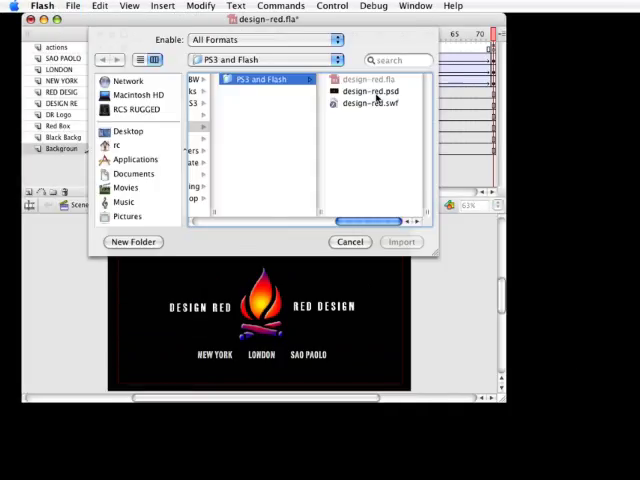
double_click(376, 93)
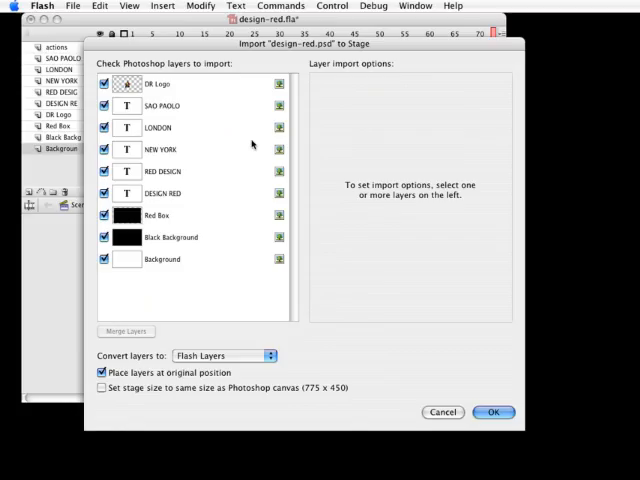
left_click(493, 412)
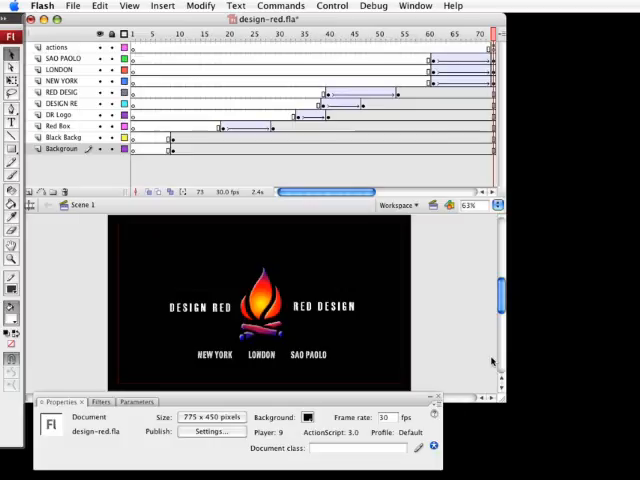
key("ctrl+l")
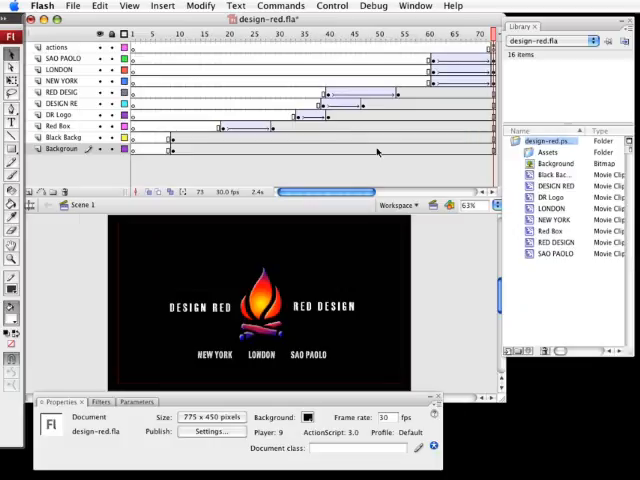